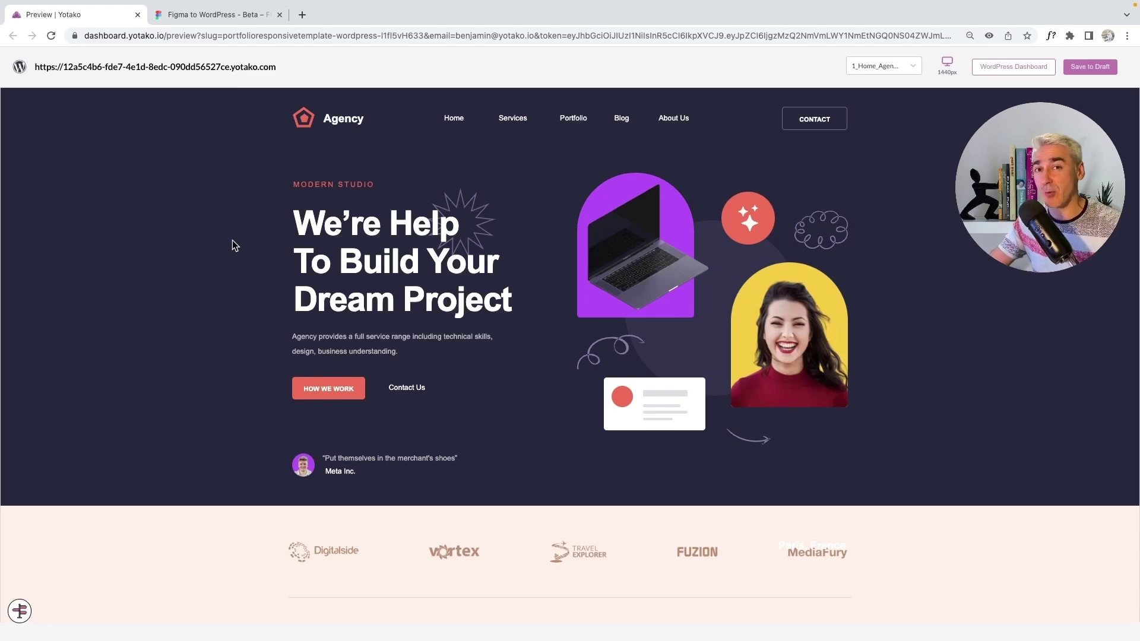
# Review the Figma to WordPress plugin page, then show Yotako's Adobe XD plugin in Creative Cloud.
pyautogui.click(229, 16)
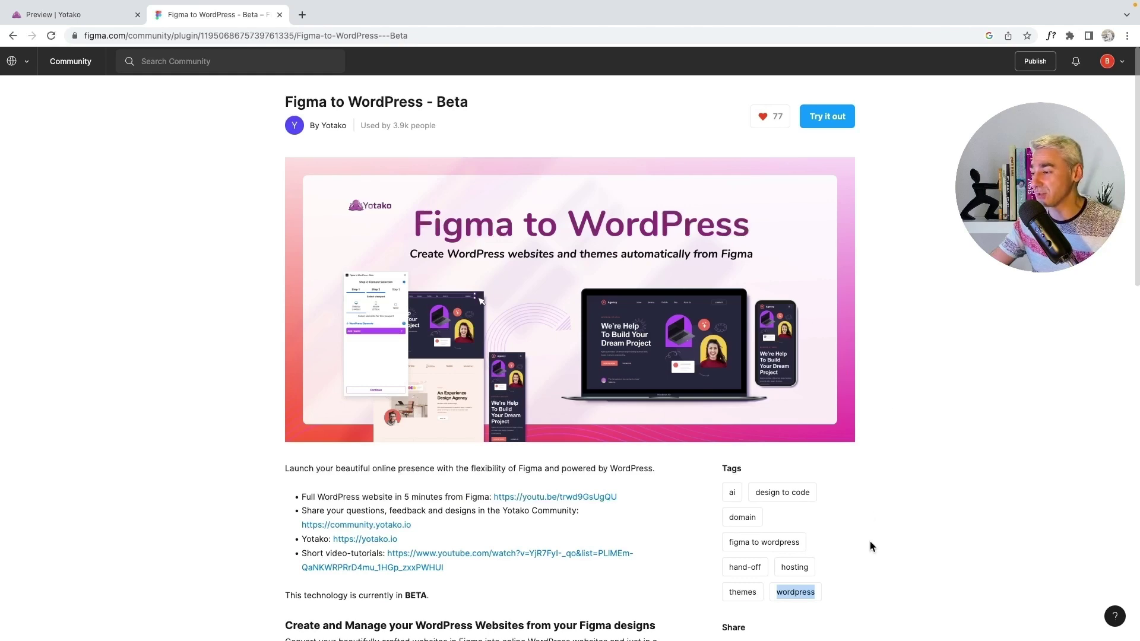
pyautogui.moveTo(896, 636)
pyautogui.click(897, 616)
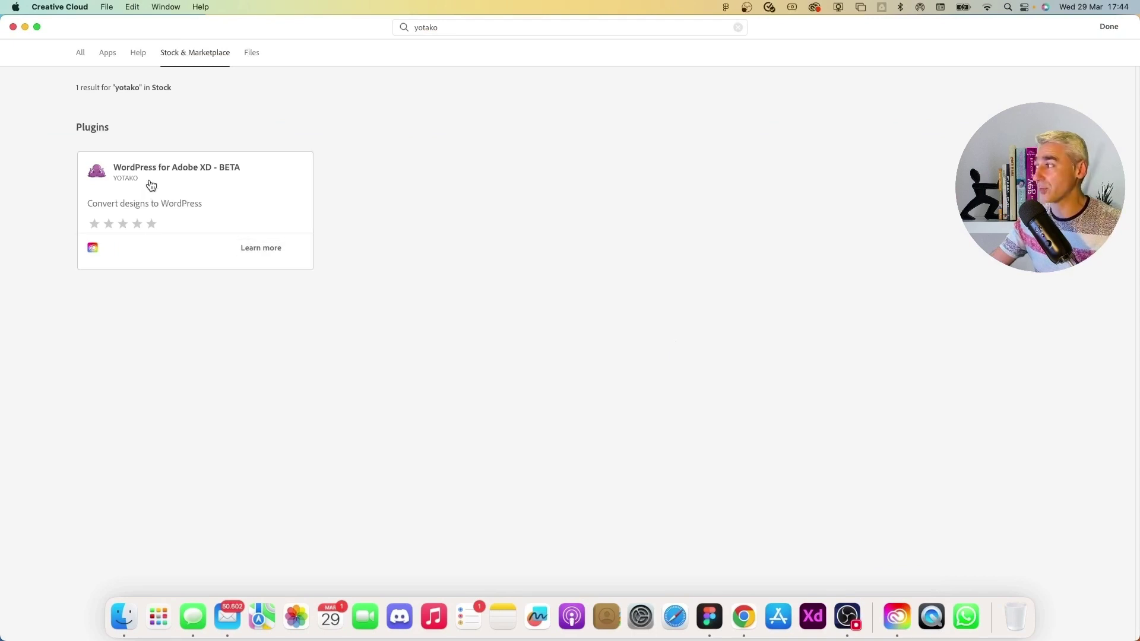
# Return to the Agency template preview in Chrome and save it as a draft.
pyautogui.click(751, 613)
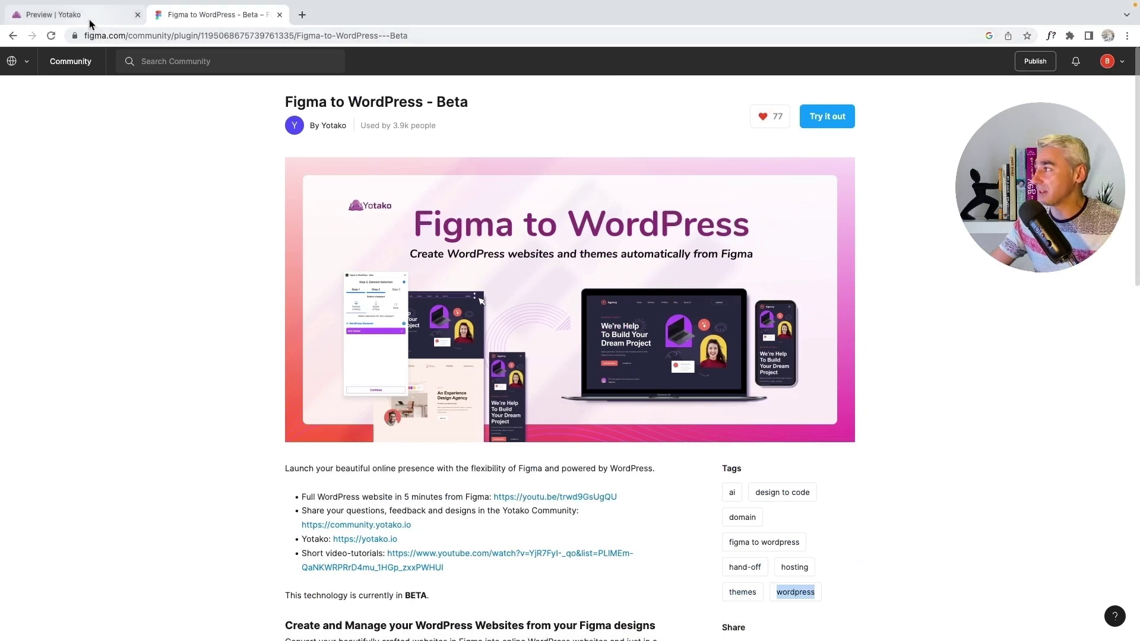
pyautogui.click(54, 14)
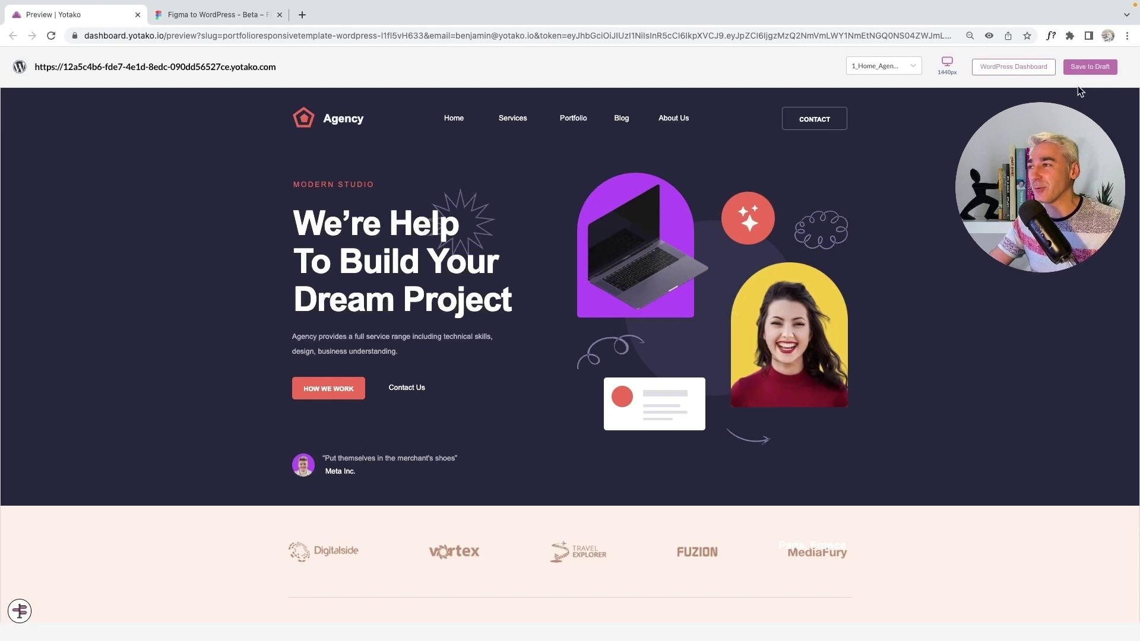
pyautogui.click(1092, 68)
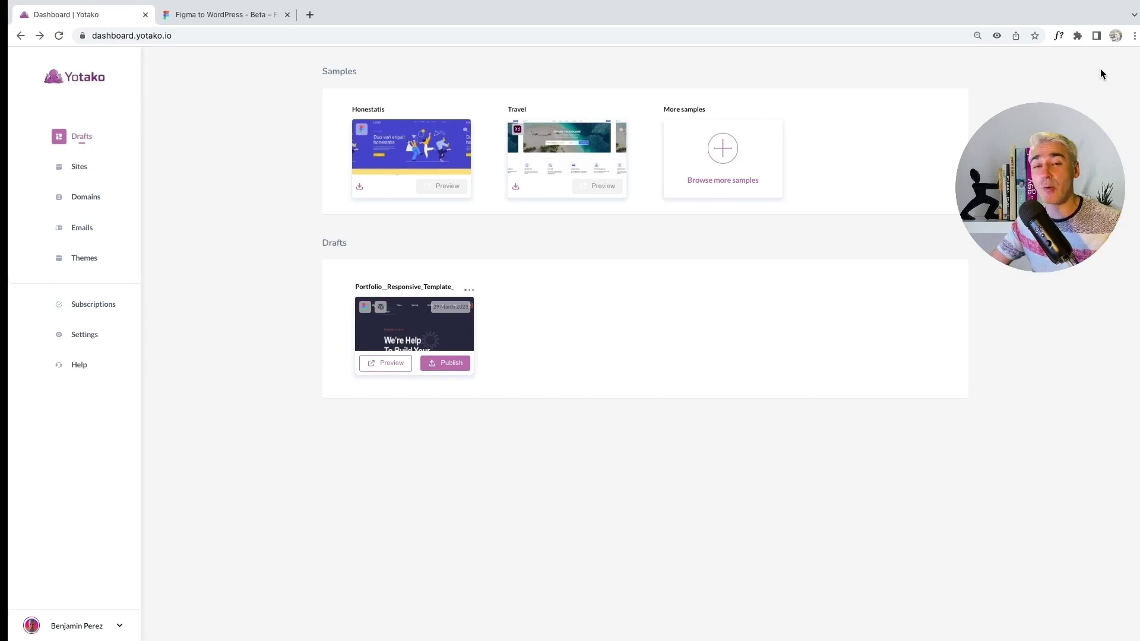
# Choose Publish on a host for the Portfolio draft to reach the hosting plans.
pyautogui.click(460, 366)
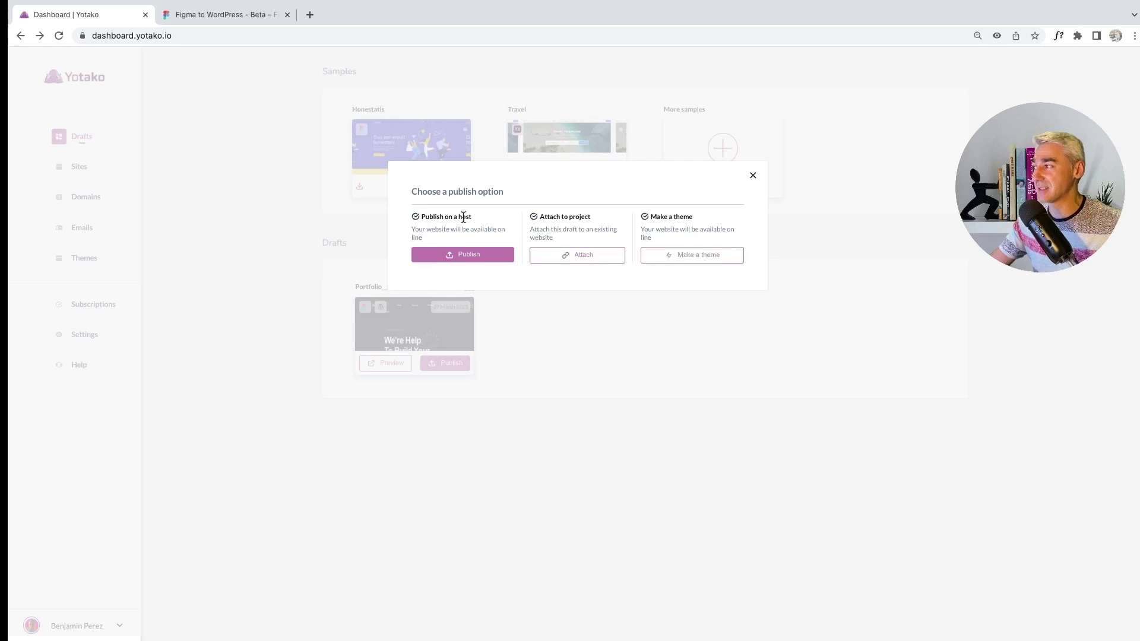
pyautogui.click(485, 256)
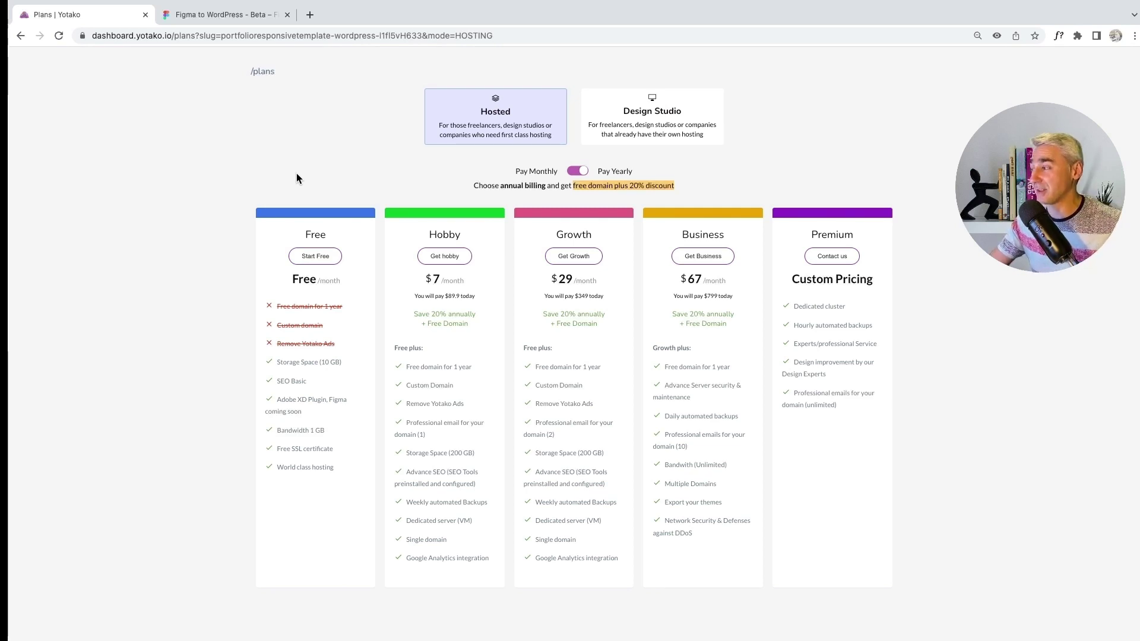
# Take the free plan, add the thebeautifuwebsite.yotako.com subdomain to the cart and check out for $0.
pyautogui.click(317, 257)
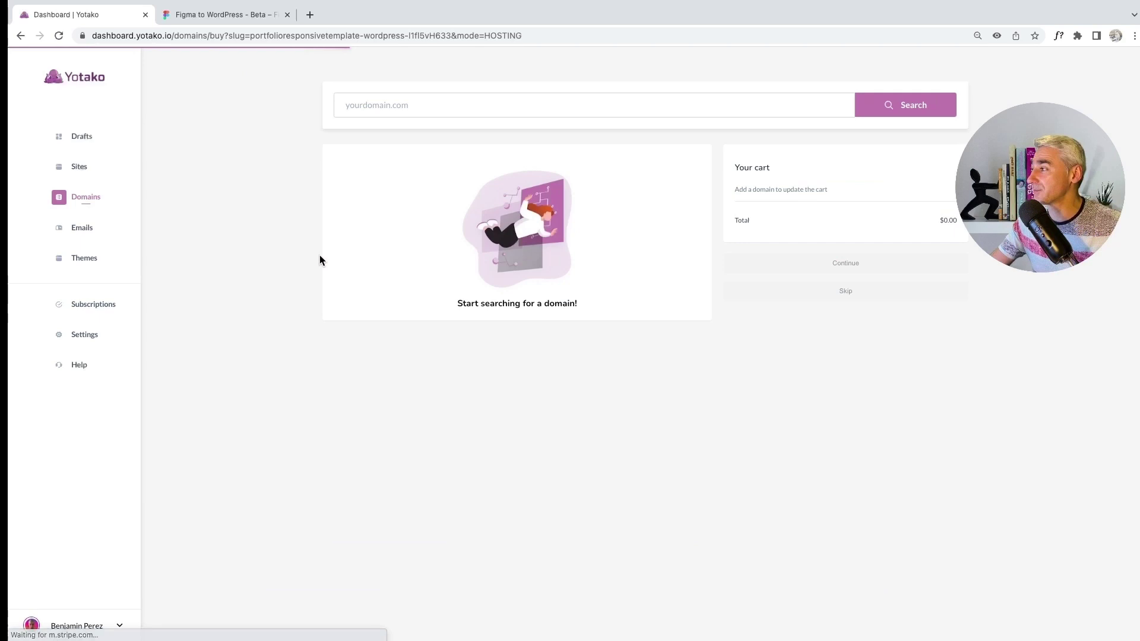
pyautogui.write('thebeautifu')
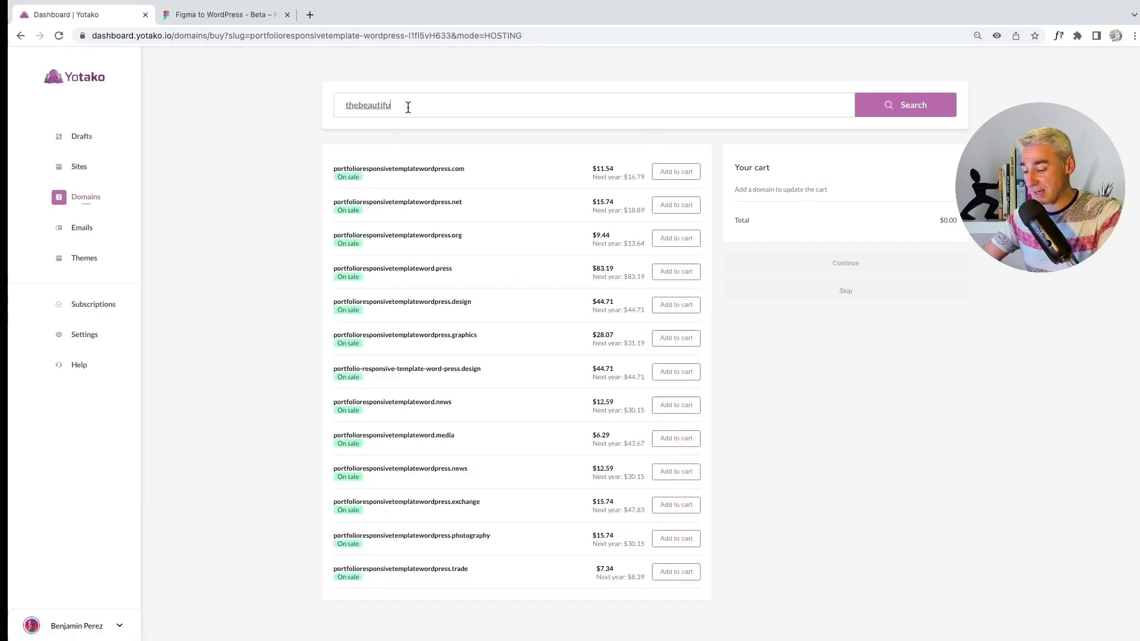
pyautogui.write('webs')
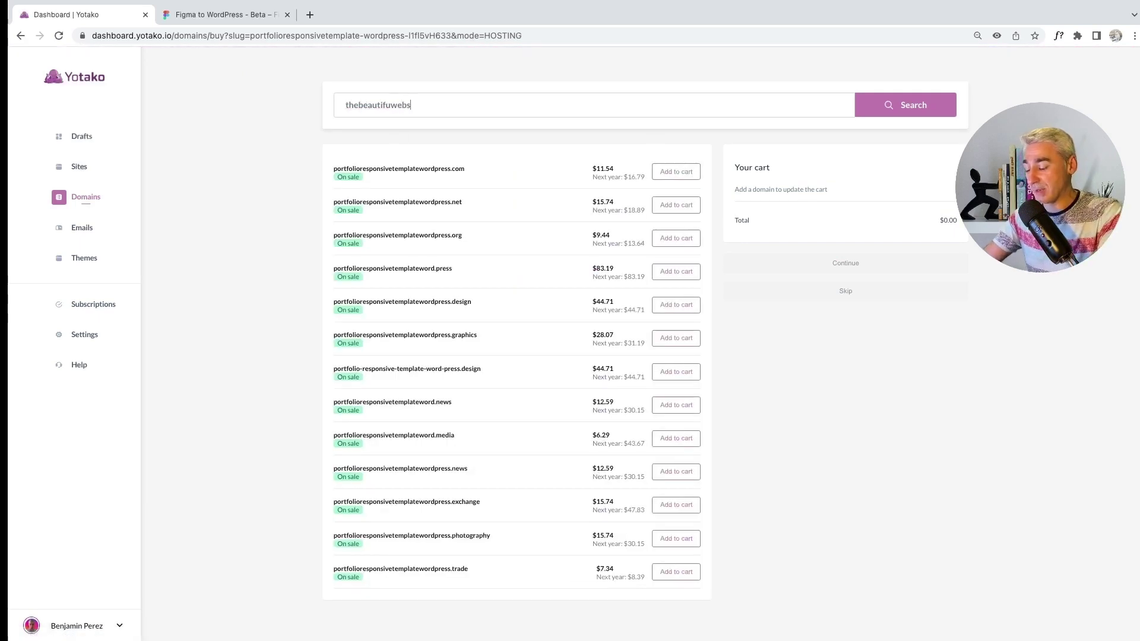
pyautogui.write('ite')
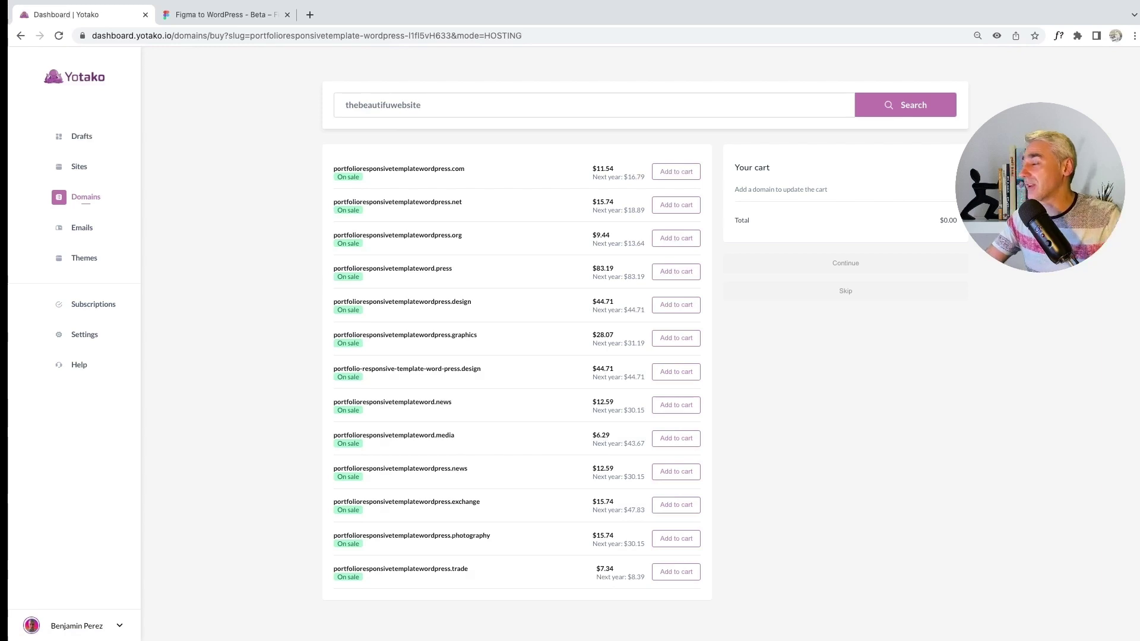
pyautogui.press('Return')
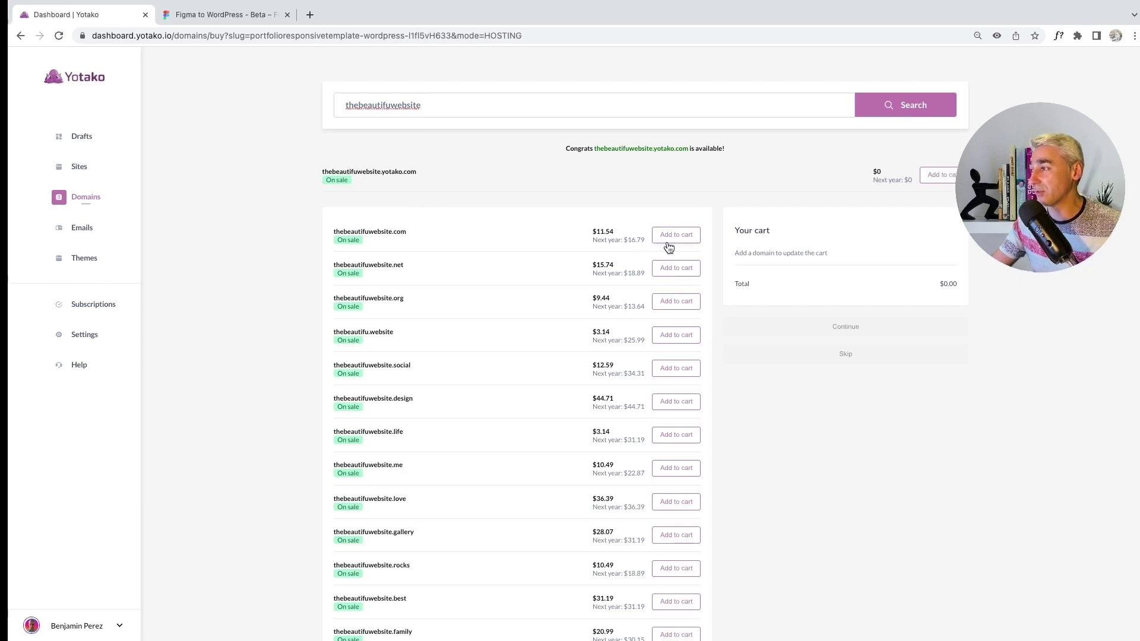
pyautogui.click(942, 175)
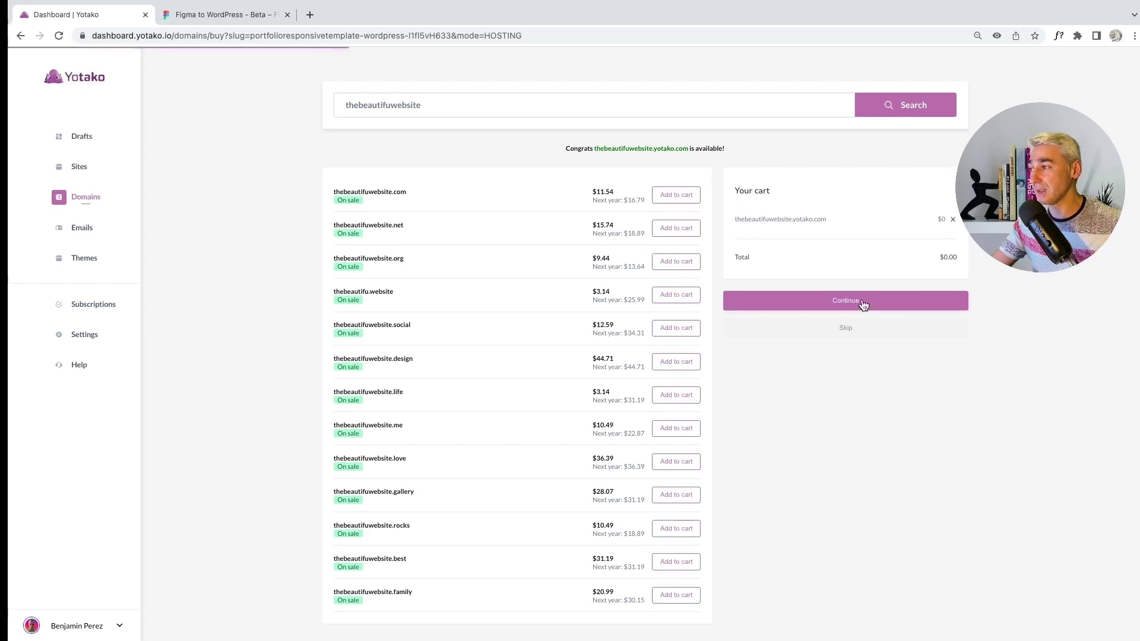
pyautogui.click(862, 301)
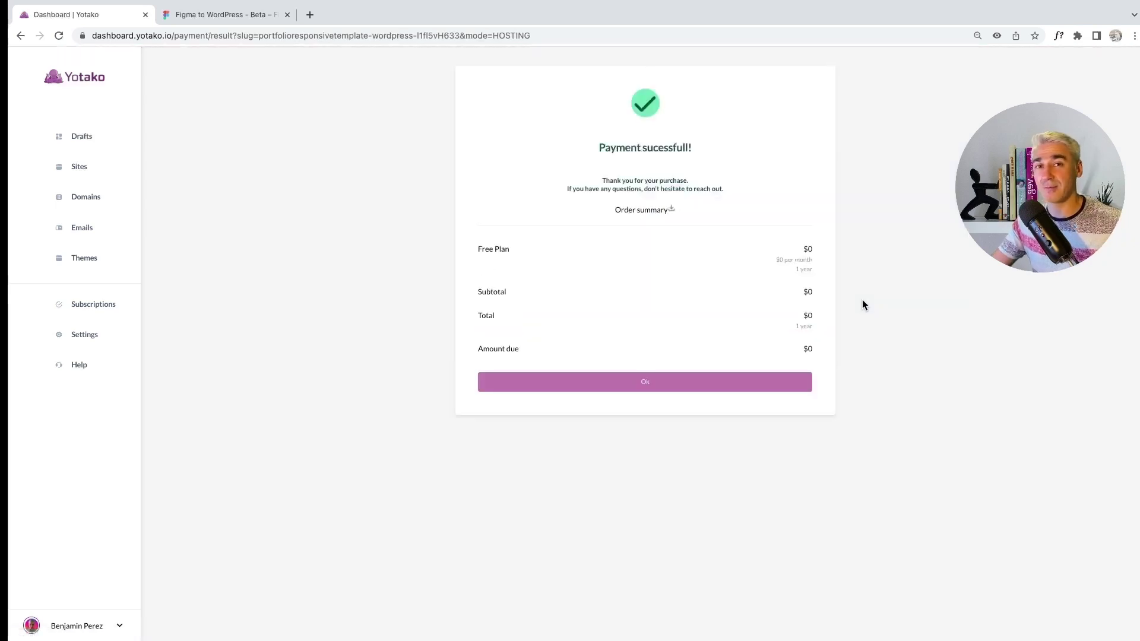
# Dismiss the payment confirmation and open the published Portfolio site's details from Sites.
pyautogui.click(702, 385)
pyautogui.click(73, 170)
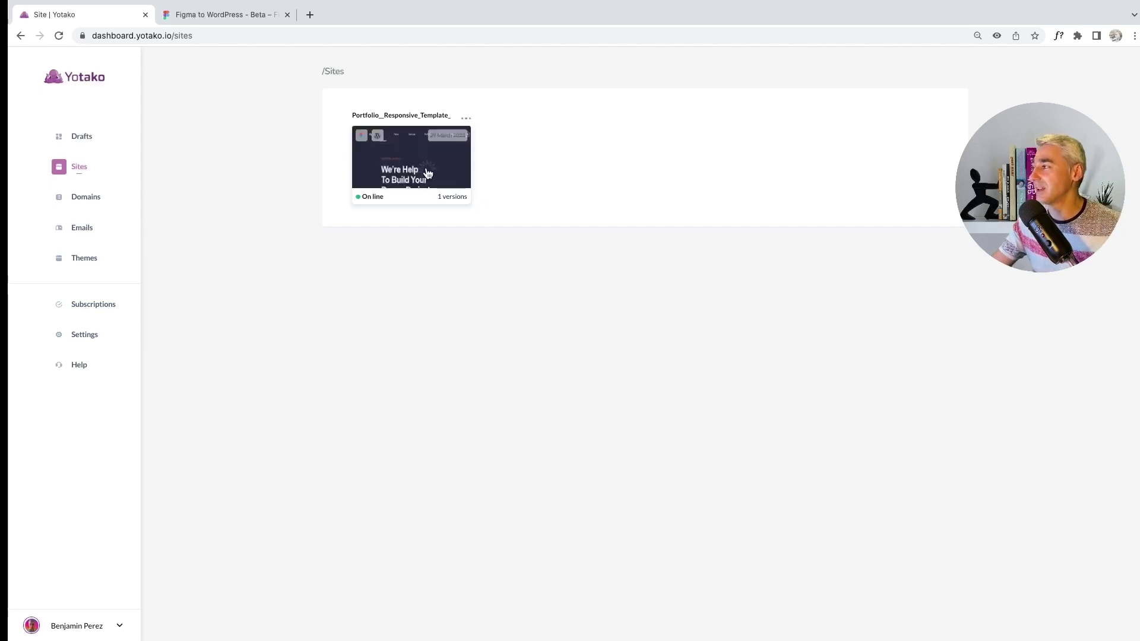
pyautogui.click(426, 172)
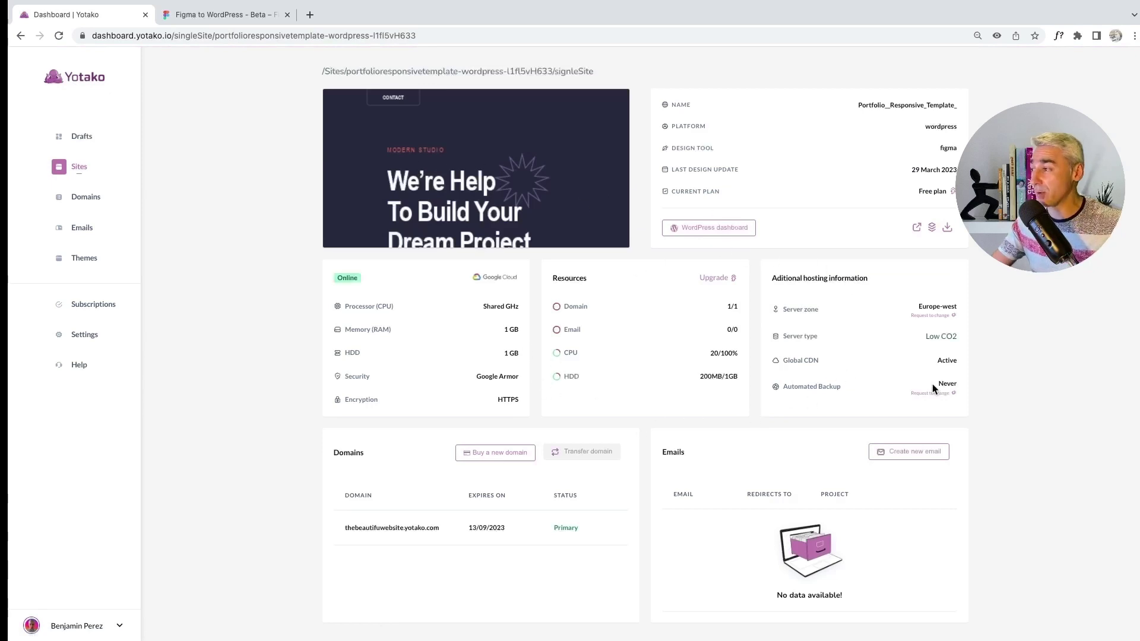
# Open the live site at thebeautifuwebsite.yotako.com in a new tab and select its address.
pyautogui.click(916, 229)
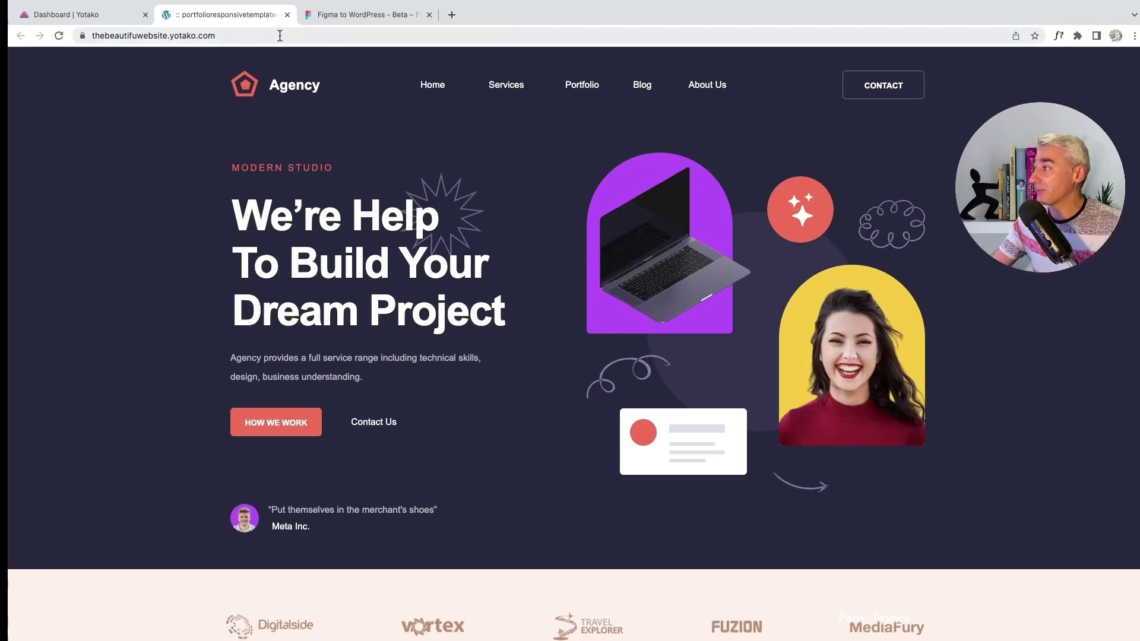
pyautogui.click(312, 35)
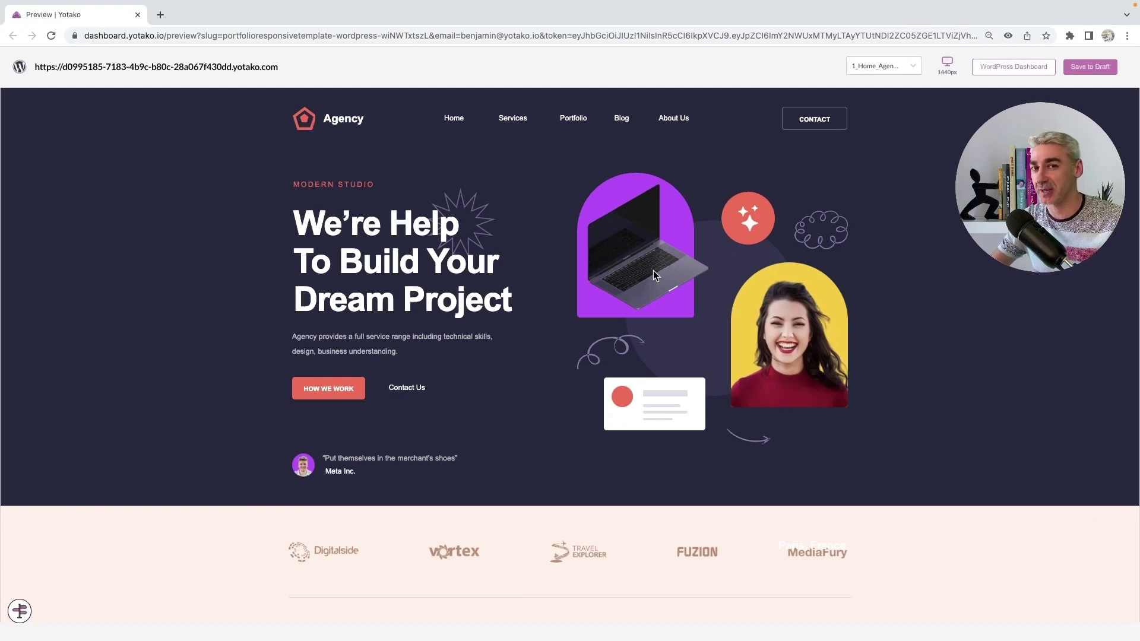
# Save the Agency preview as a Portfolio draft and bring up its publish options.
pyautogui.click(1078, 67)
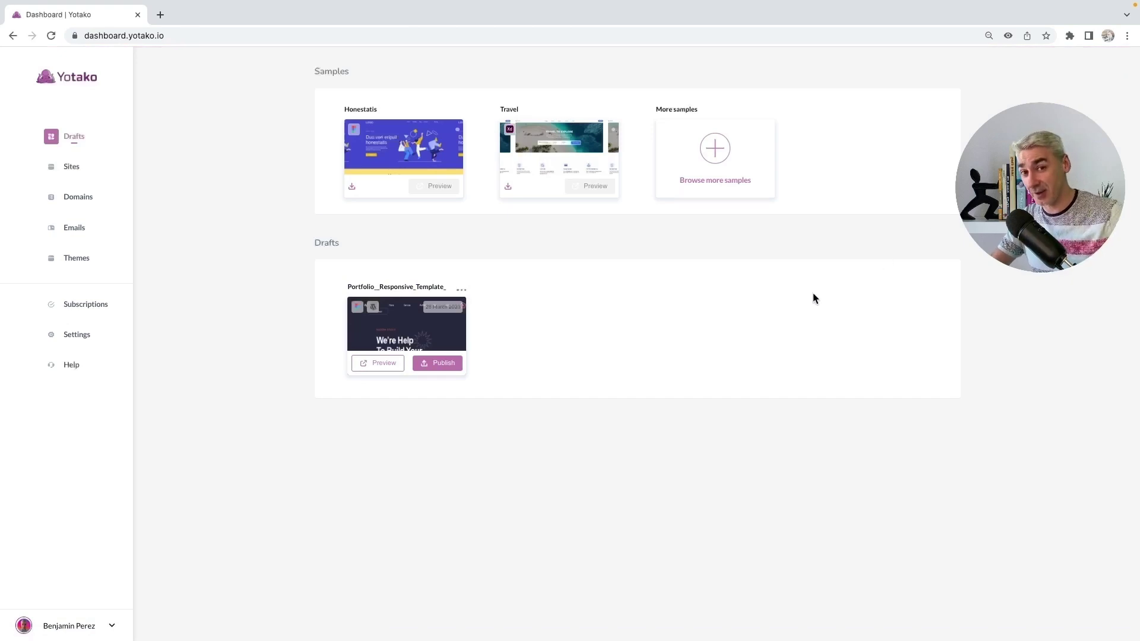
pyautogui.click(447, 367)
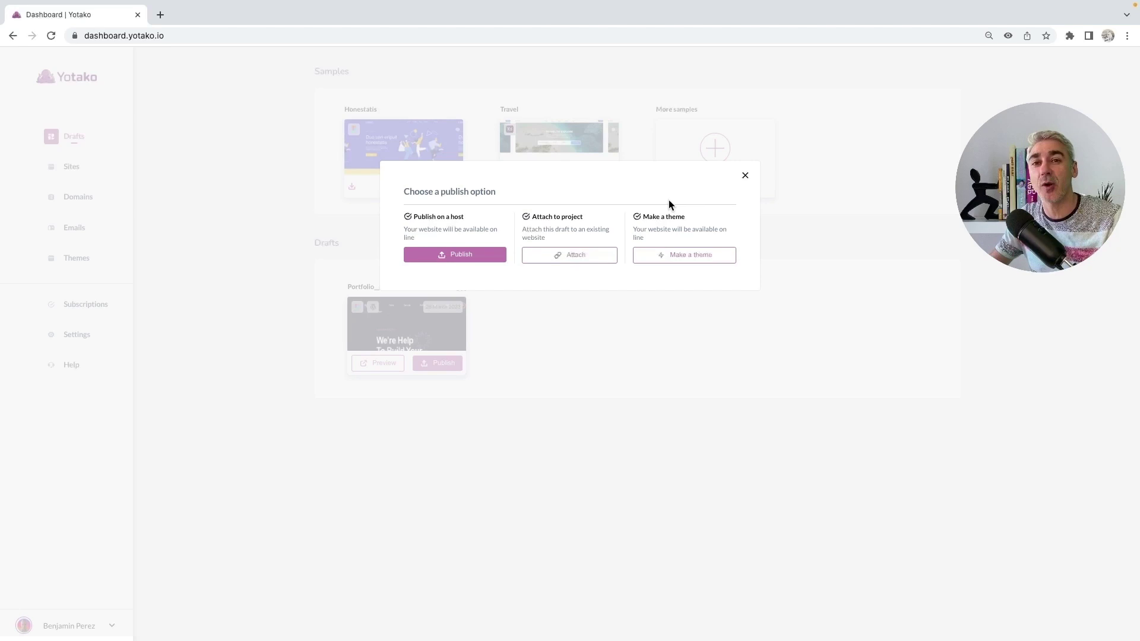
# Make a WordPress theme from the Portfolio draft, downloaded as theme.zip.
pyautogui.click(693, 256)
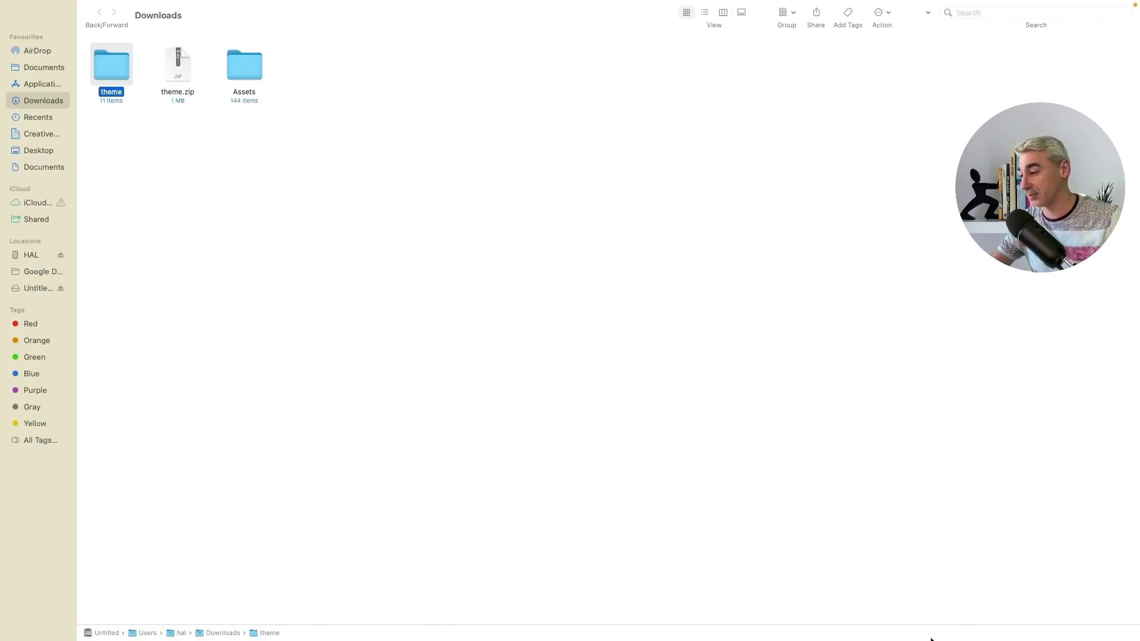
# Bring Chrome back to the front showing the Yotako Themes page.
pyautogui.moveTo(930, 638)
pyautogui.click(743, 616)
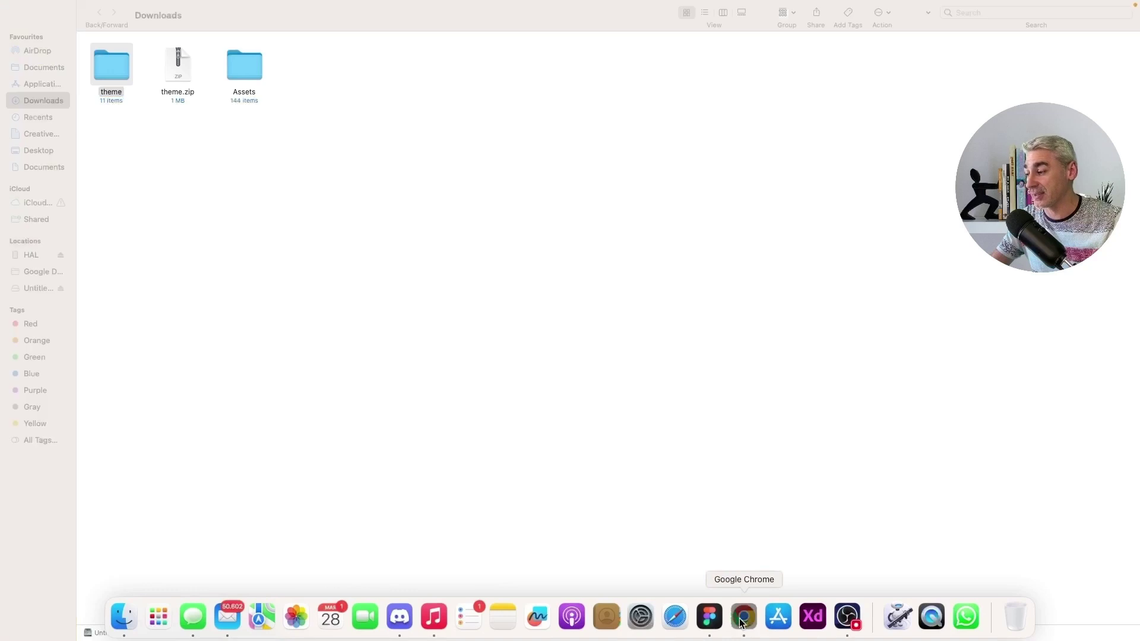